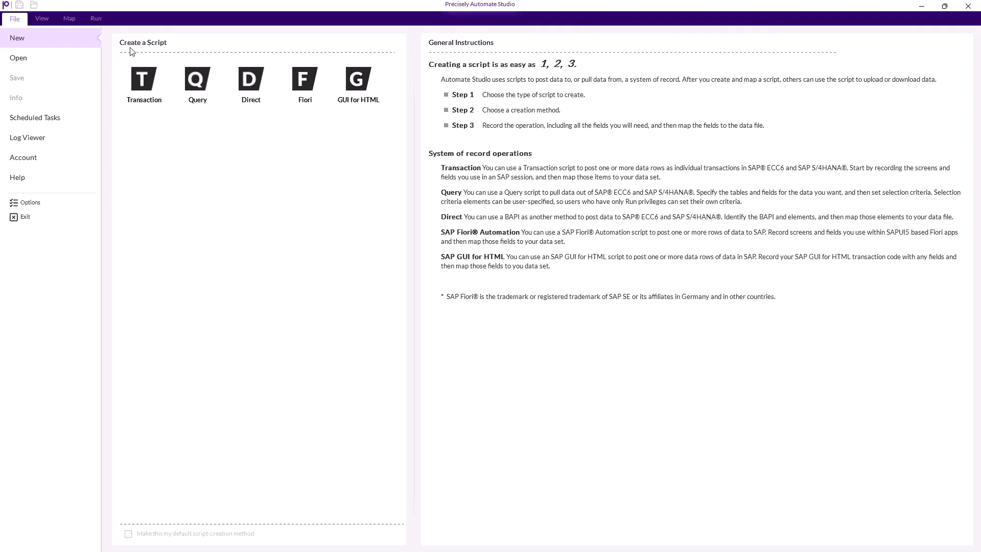
- Start a new Fiori script using the Recording a Fiori App method and sign in to the Precisely Fiori System
left_click(306, 96)
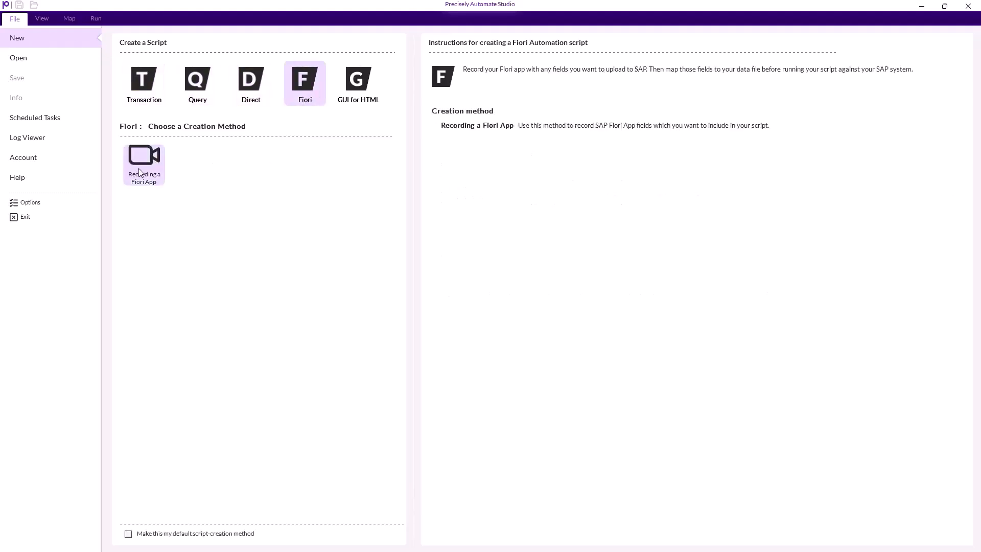
left_click(156, 179)
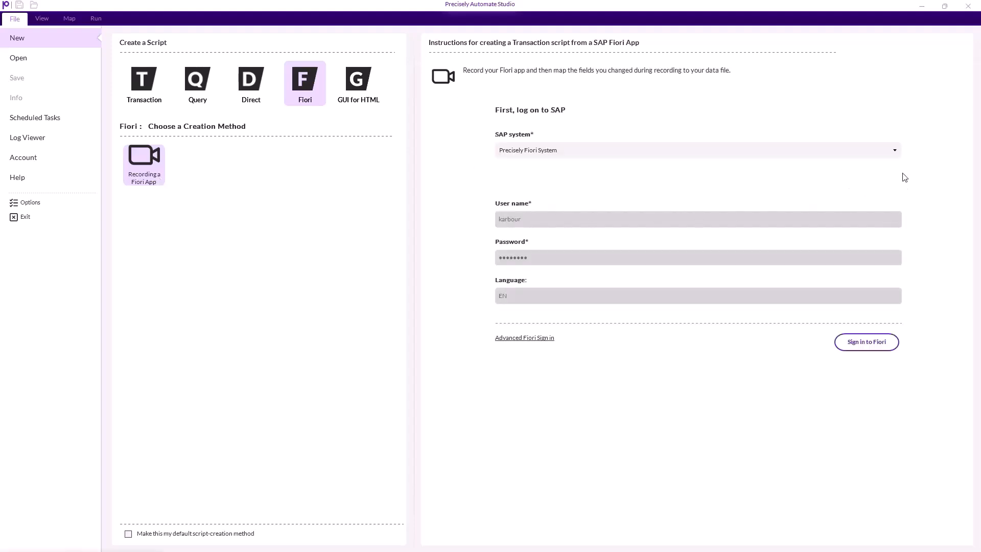
left_click(895, 153)
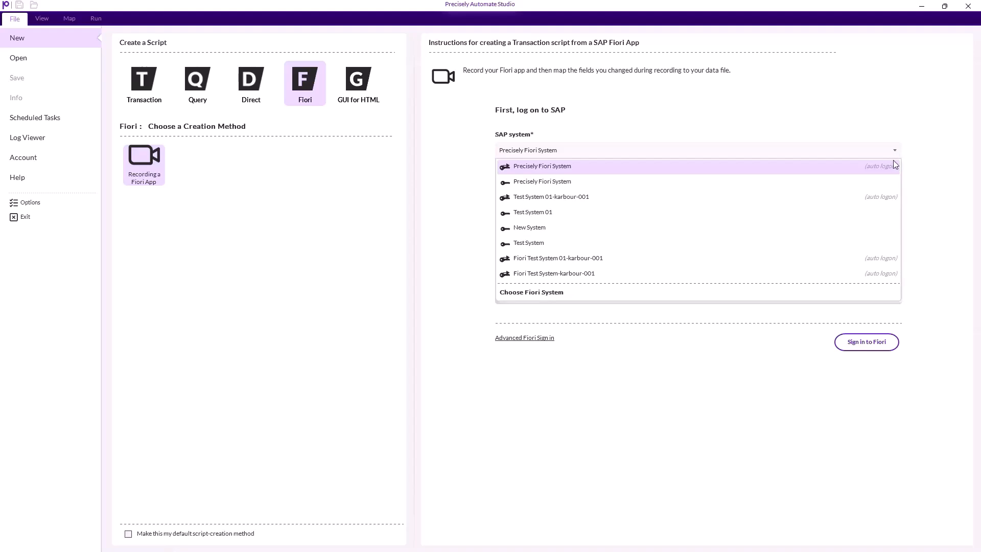
left_click(893, 173)
left_click(864, 343)
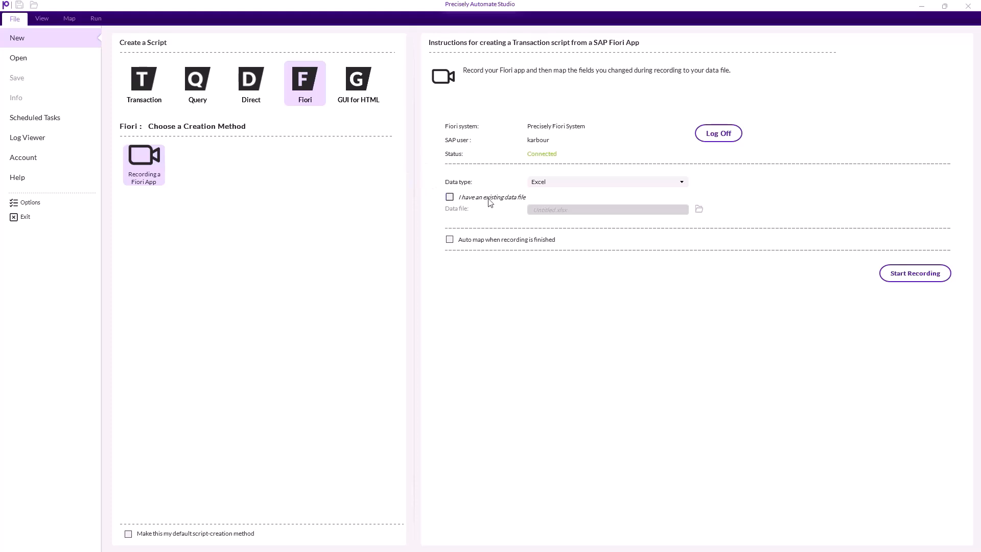
left_click(450, 199)
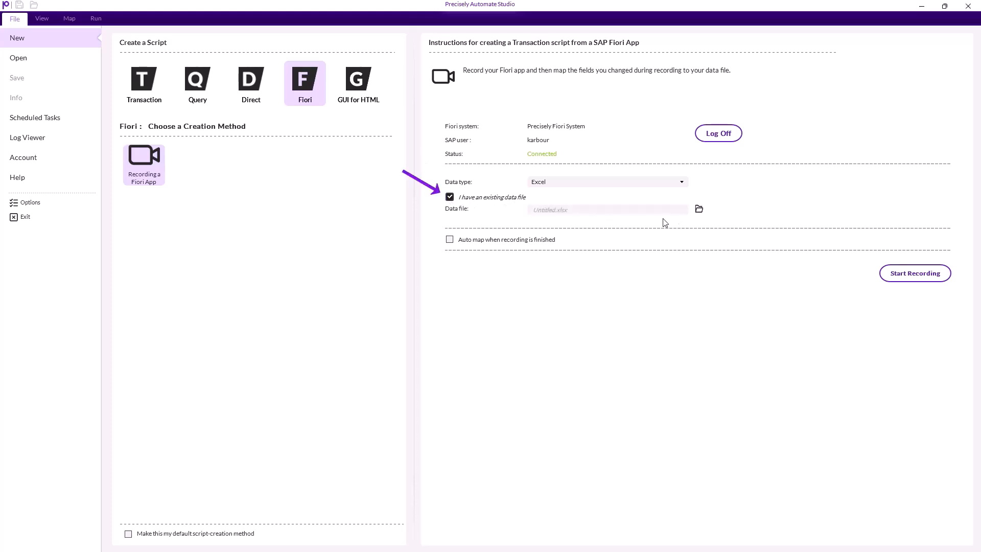
left_click(698, 210)
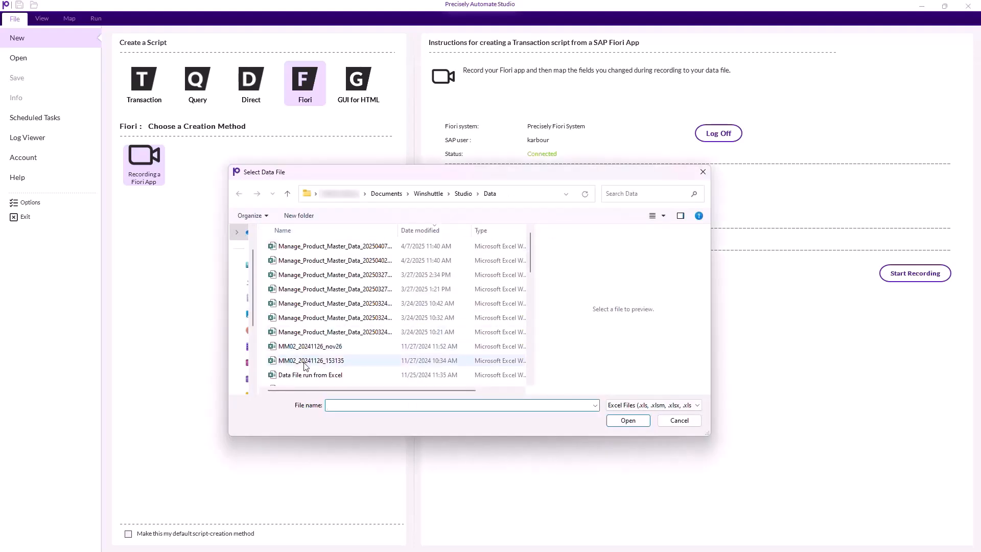
left_click(667, 420)
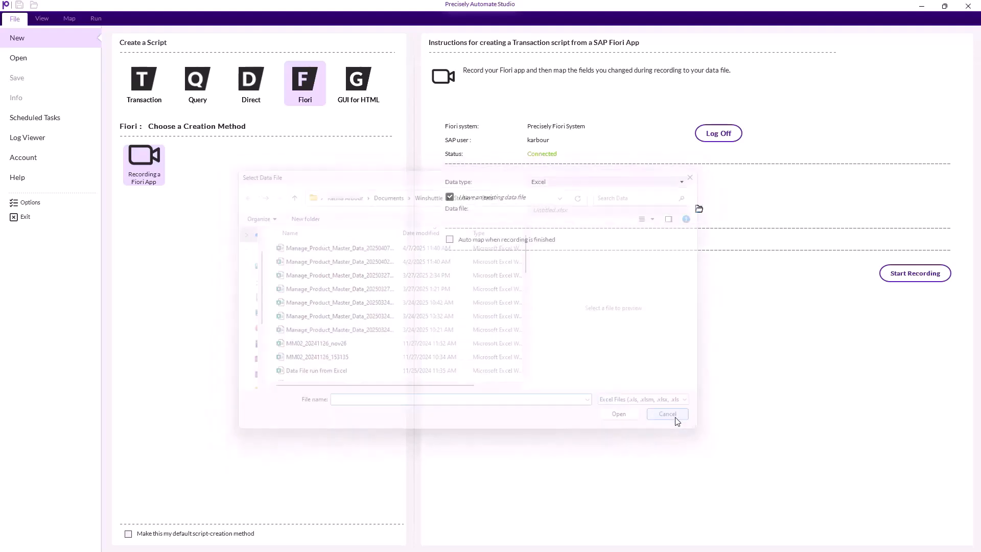
left_click(450, 197)
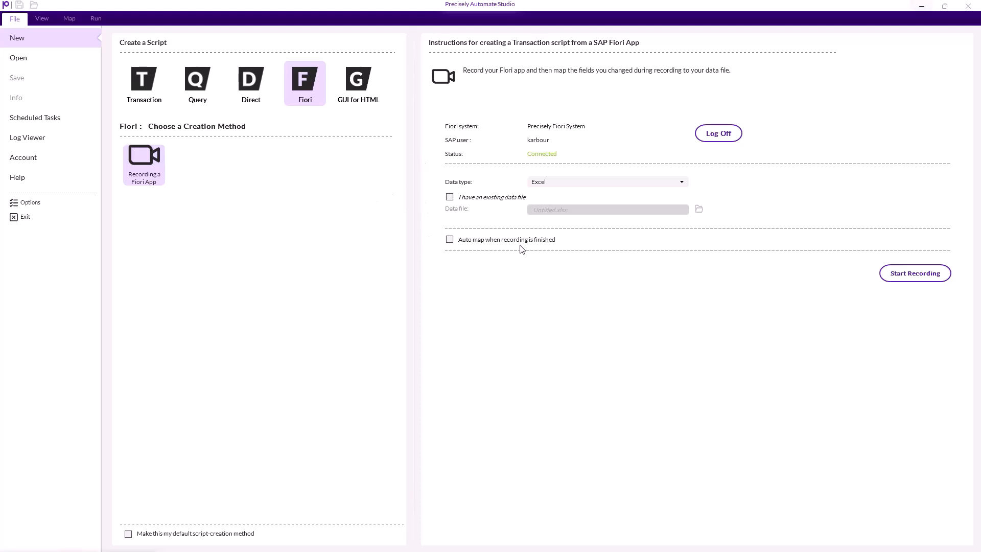
- Start recording without auto-mapping and maximize the recording window
left_click(449, 239)
left_click(449, 239)
left_click(928, 277)
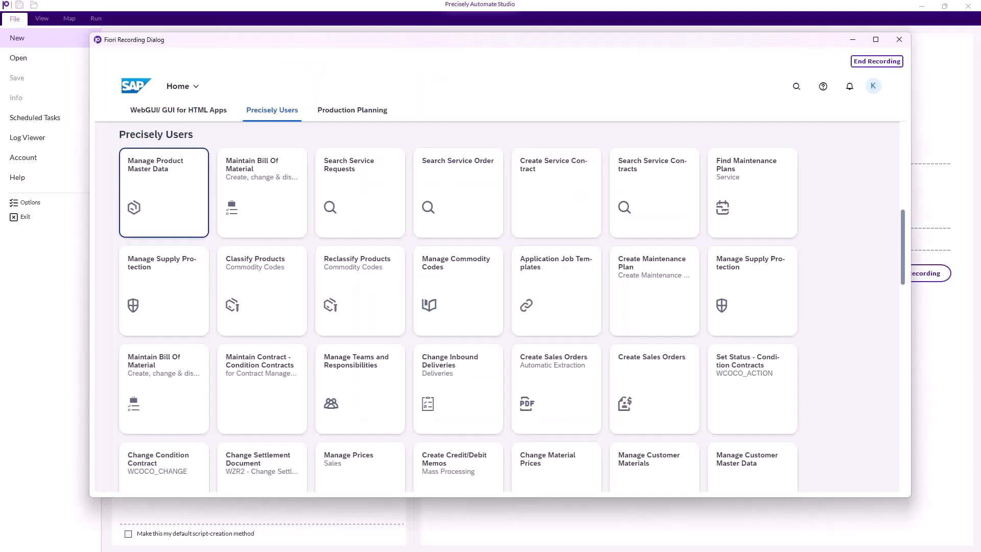
left_click(875, 39)
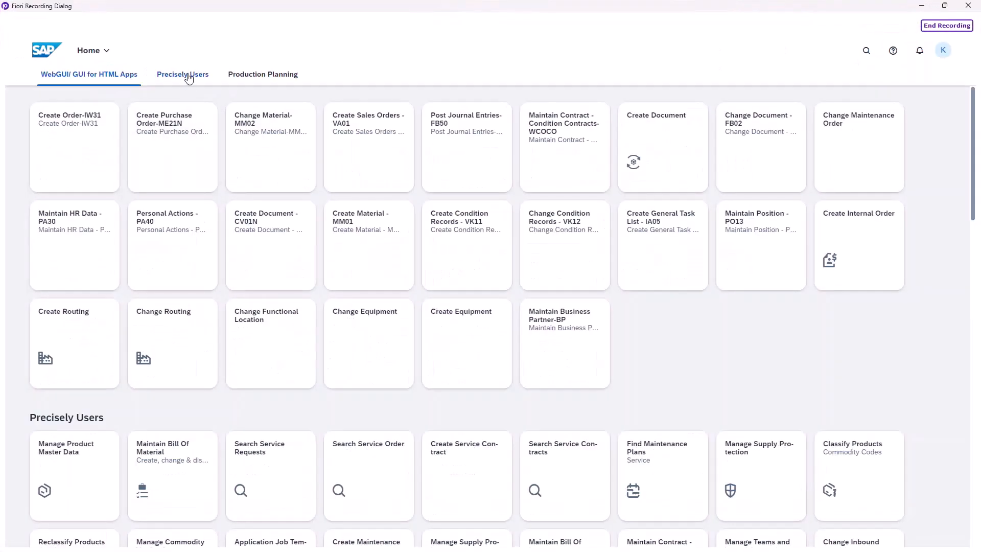
- Open the Post General Journal Entries app from the Precisely Users group
left_click(190, 76)
scroll(309, 306, "down", 2)
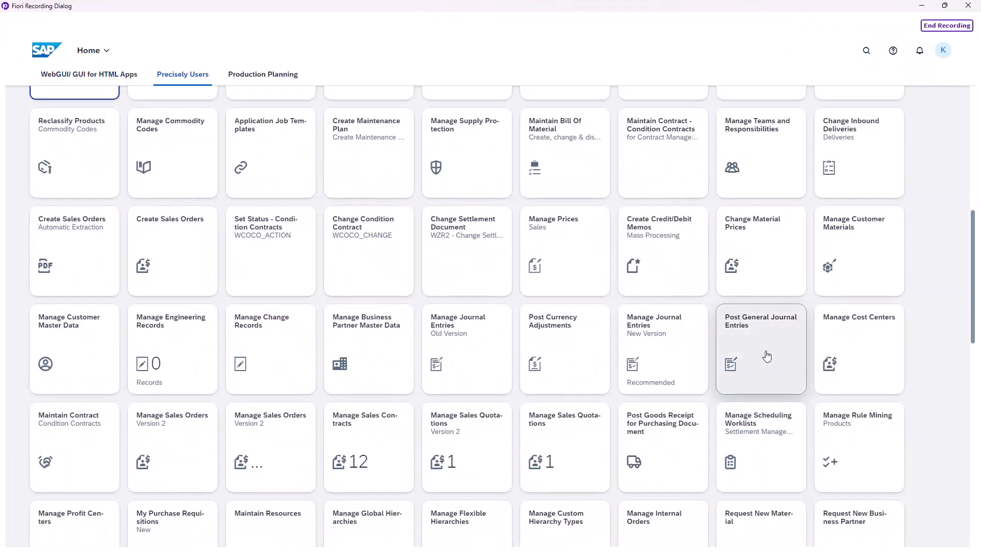
left_click(766, 353)
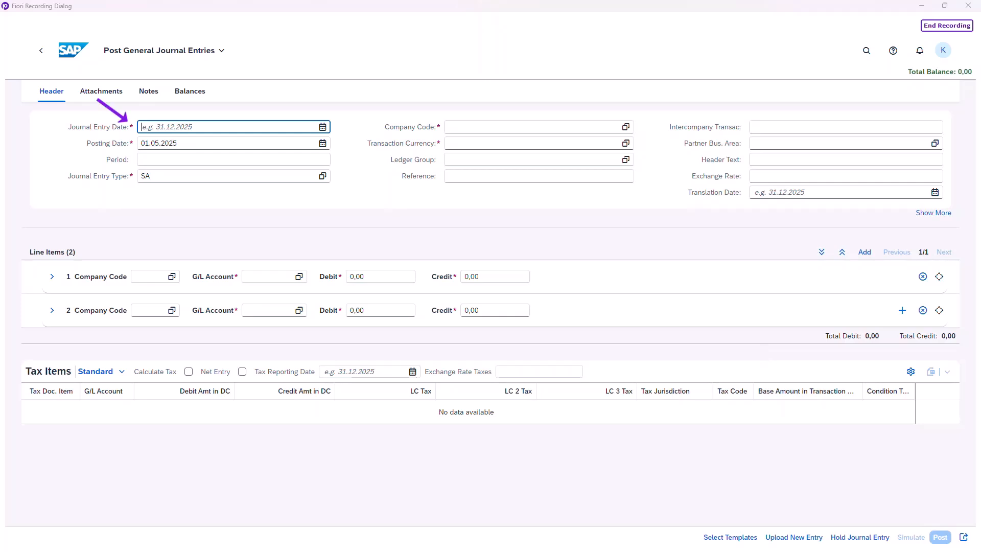
- Set the journal entry date and posting date both to 01.05.2025 using the date pickers
left_click(323, 127)
left_click(231, 181)
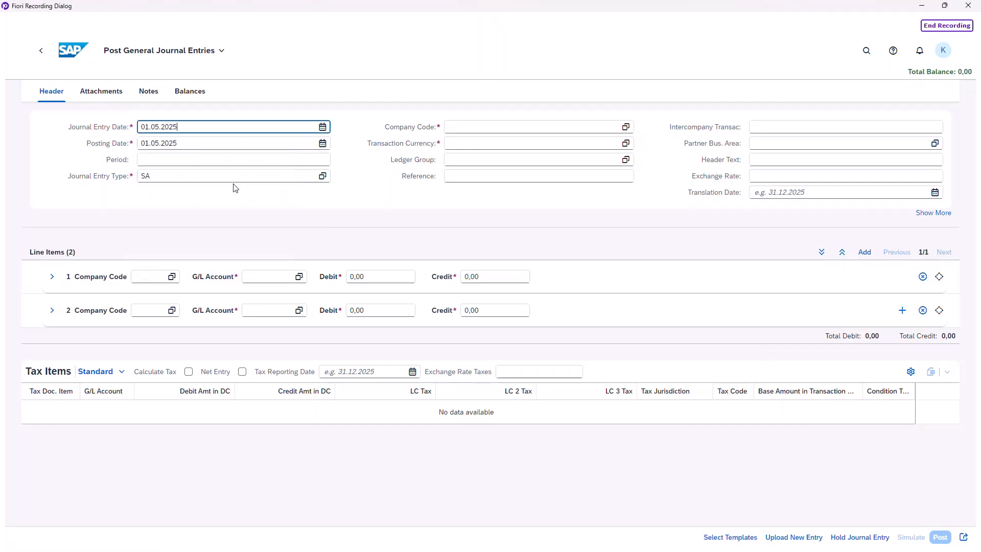
left_click(323, 143)
left_click(207, 213)
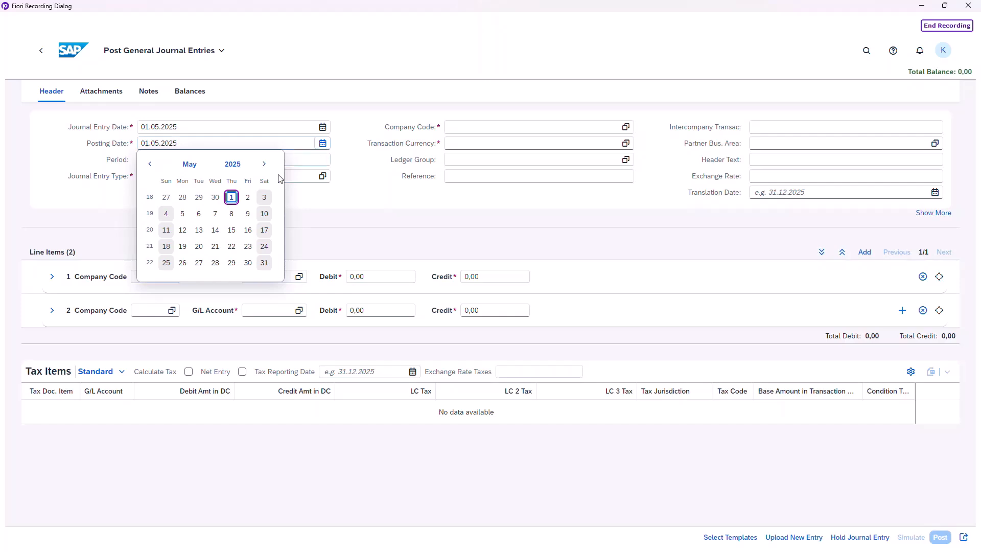
left_click(231, 198)
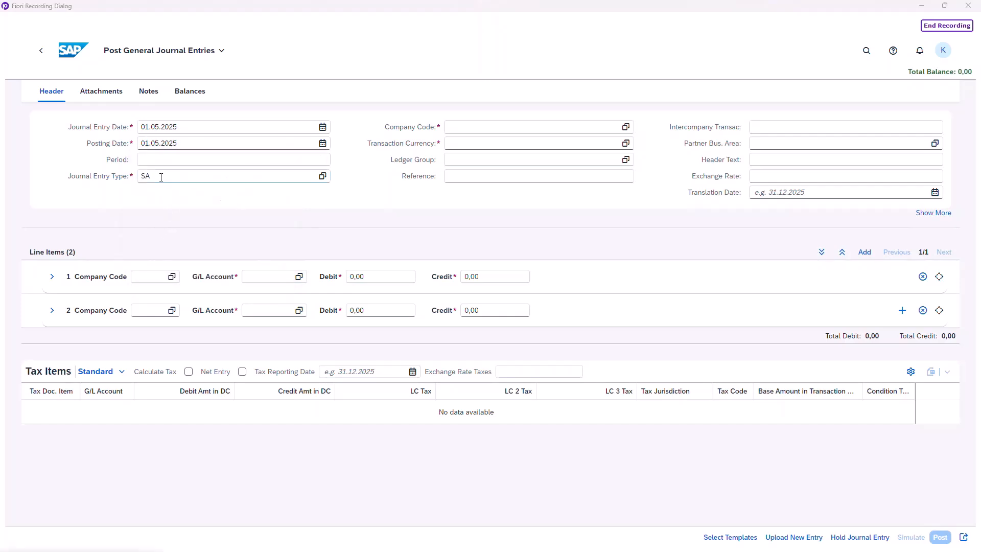
- Search the journal entry type value help for SA and select it
left_click(321, 176)
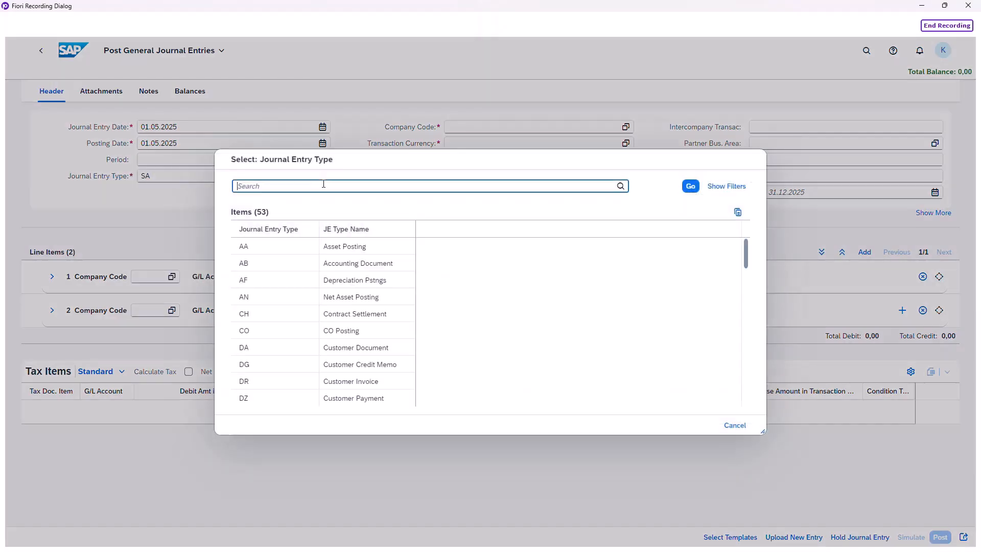
type("SA")
left_click(621, 186)
left_click(259, 248)
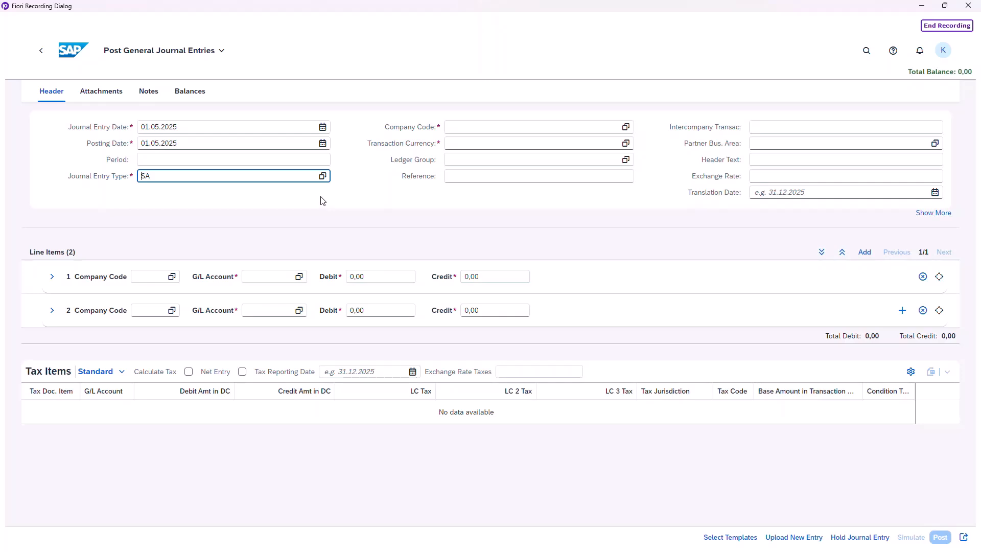
- Set the header company code to 0001 (SAP SE) and the transaction currency to USD
left_click(625, 126)
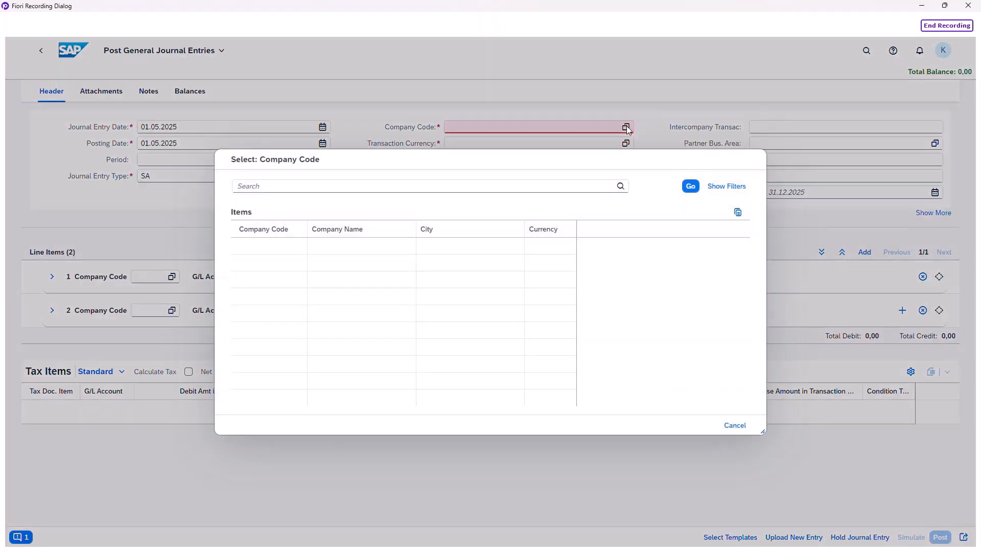
left_click(249, 247)
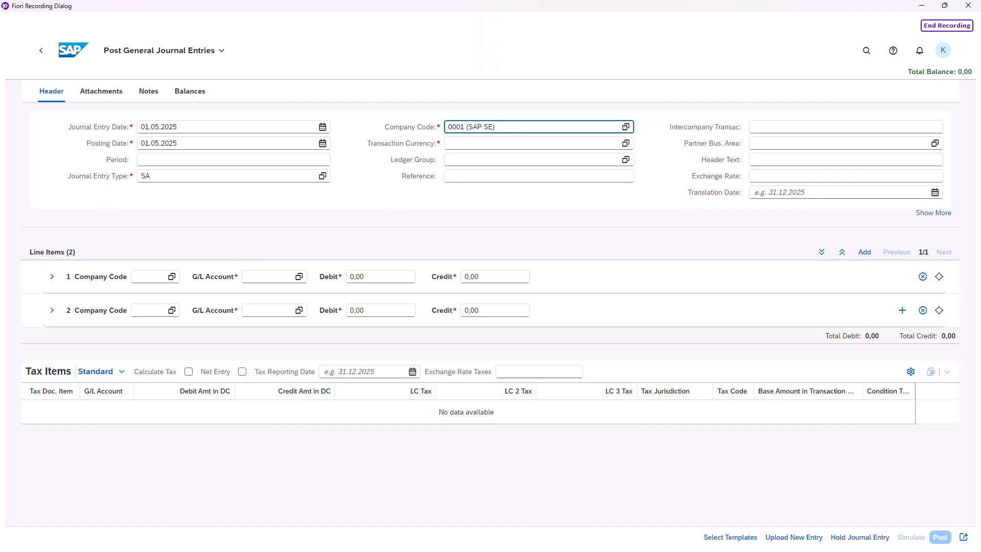
left_click(474, 143)
type("USD")
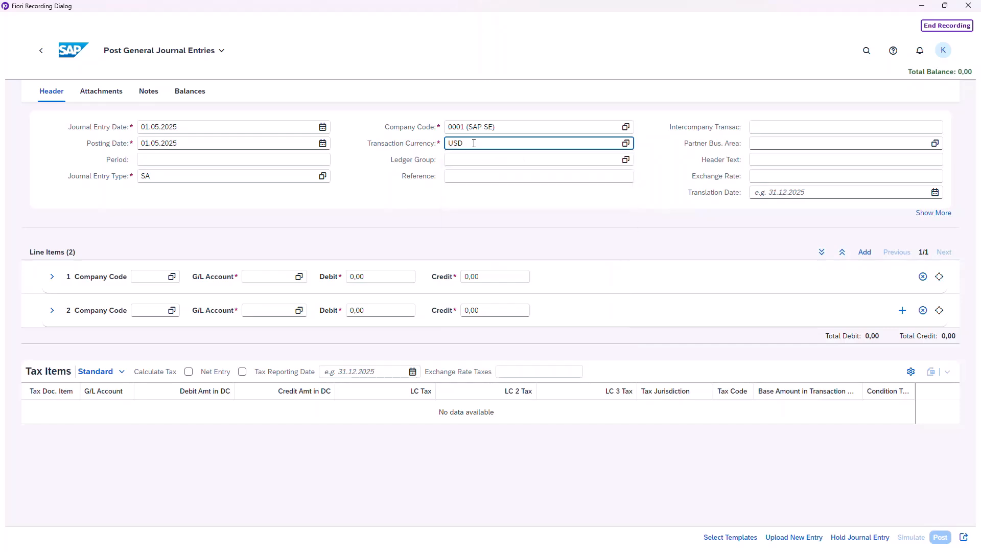
key("Return")
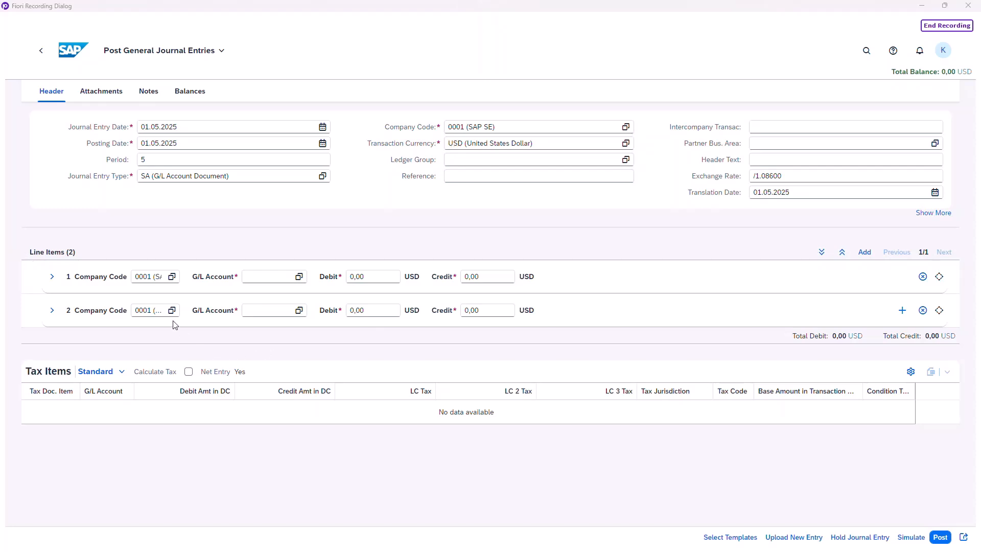
- Set line item 1's company code to 0001 and its G/L account to 113101
left_click(172, 276)
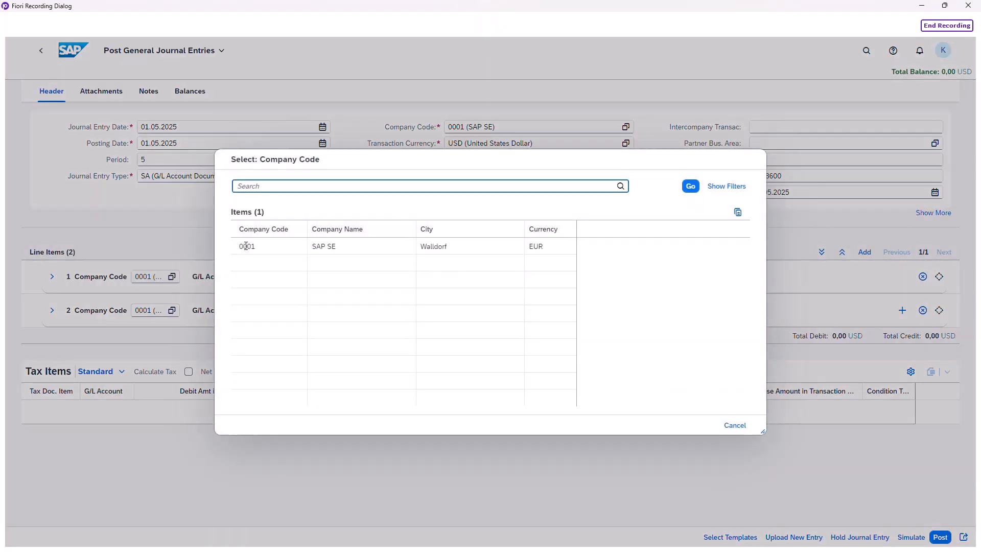
left_click(253, 247)
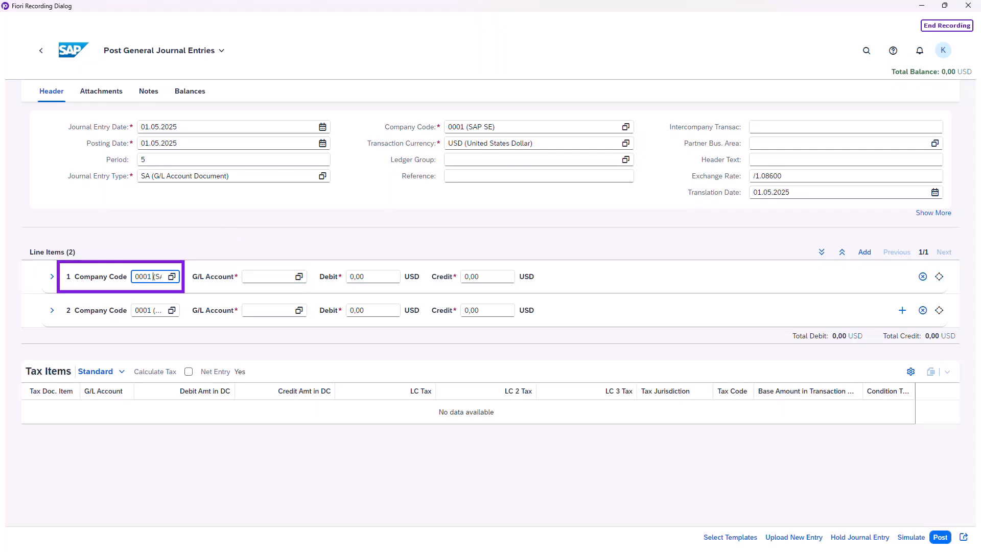
left_click(172, 276)
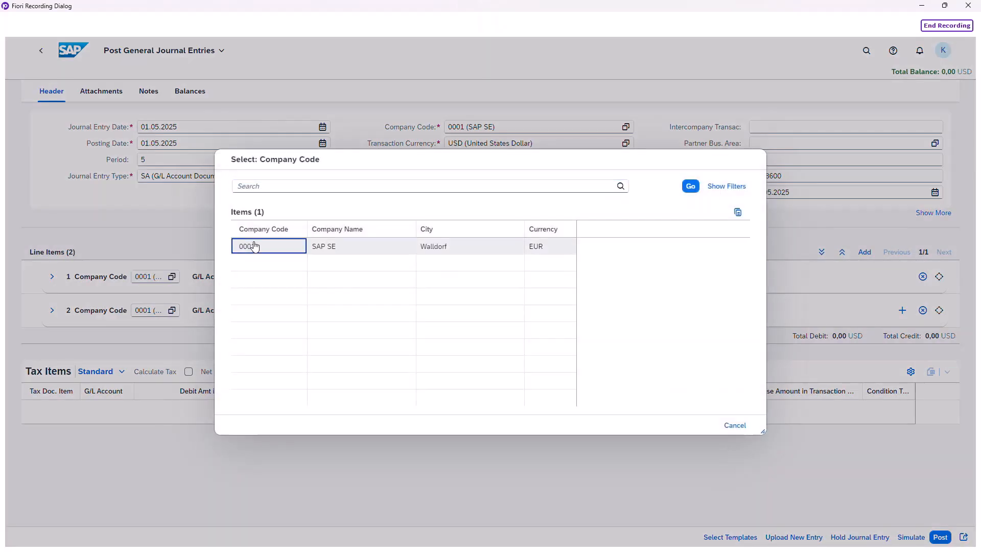
left_click(254, 246)
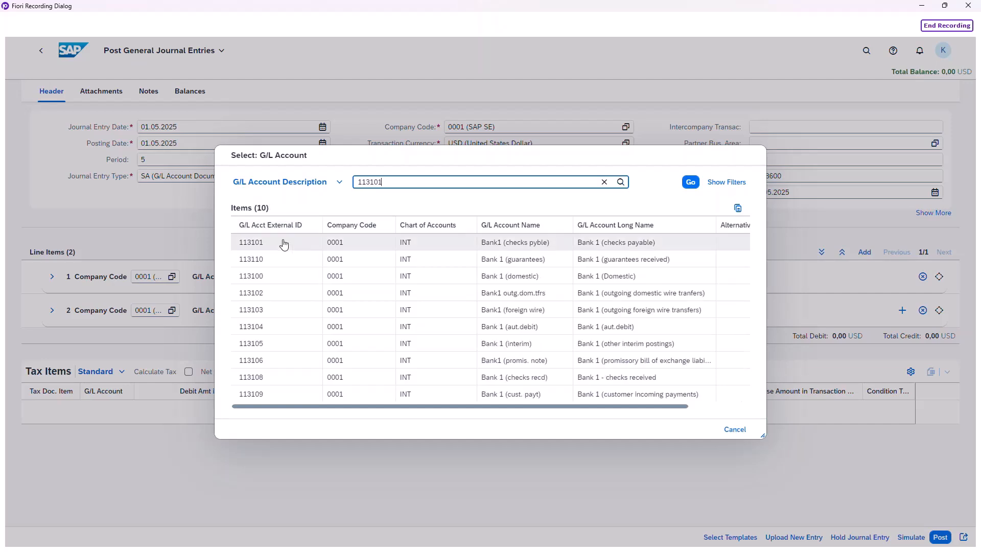
left_click(284, 245)
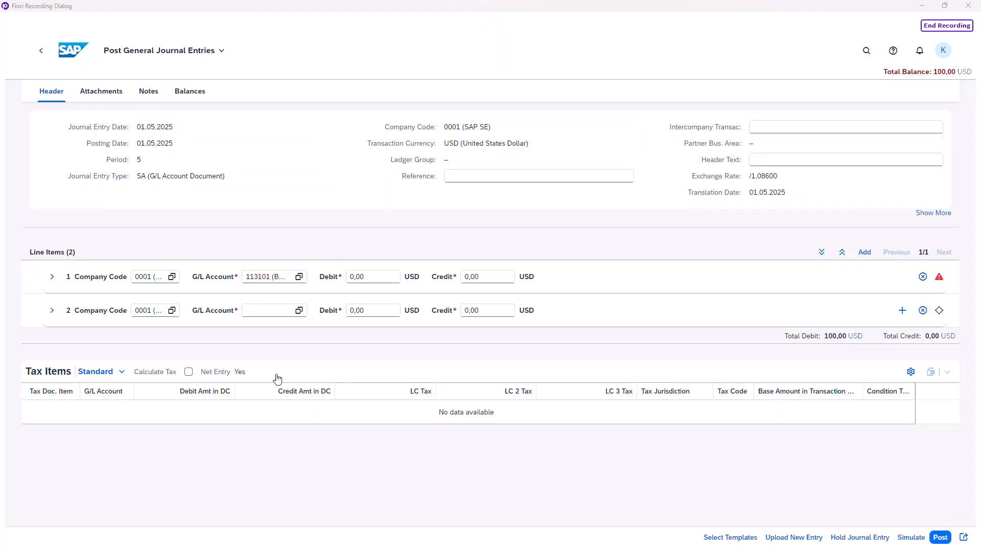
- Enter a debit of 100 and a credit of 0 on line item 1
left_click(376, 277)
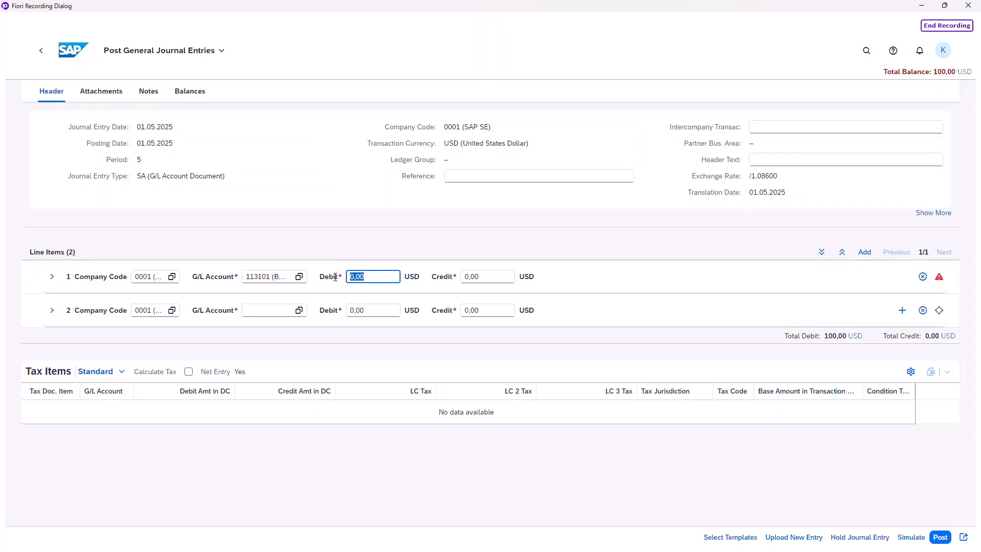
type("100")
left_click(496, 277)
type("0")
left_click(557, 274)
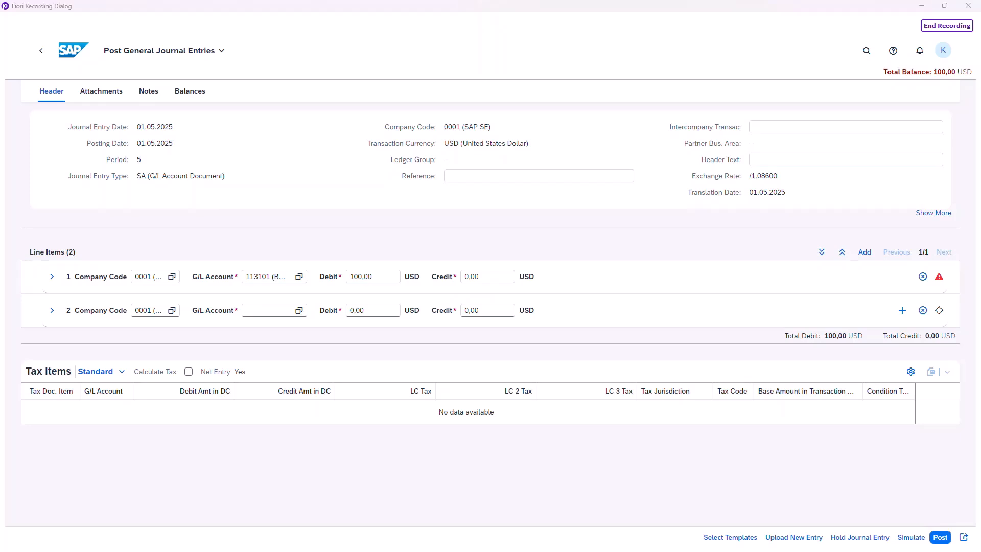
- In line item 1's details, enter item text LINE ITEM 1 and value date 01.05.2025
left_click(51, 276)
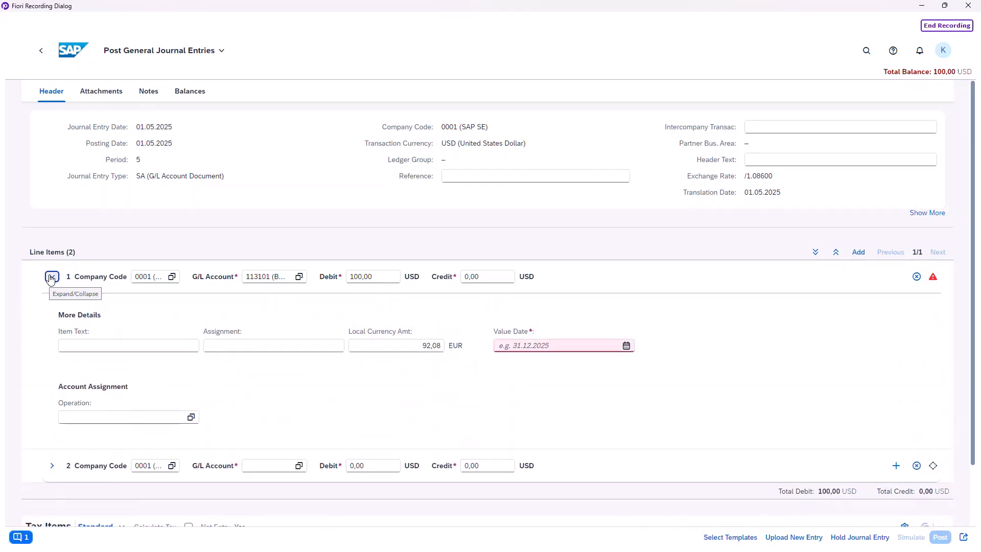
left_click(82, 345)
type("LINE ITEM 1")
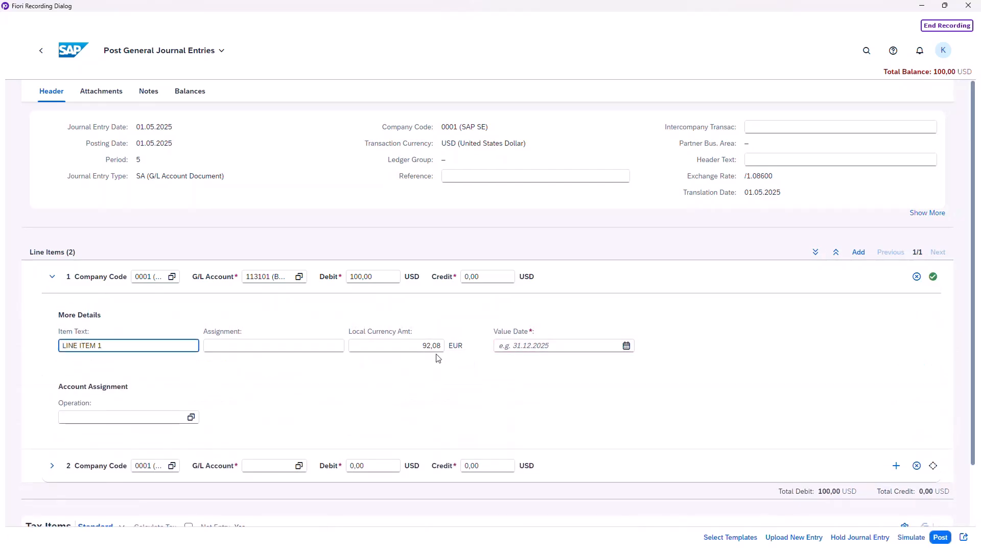
left_click(627, 352)
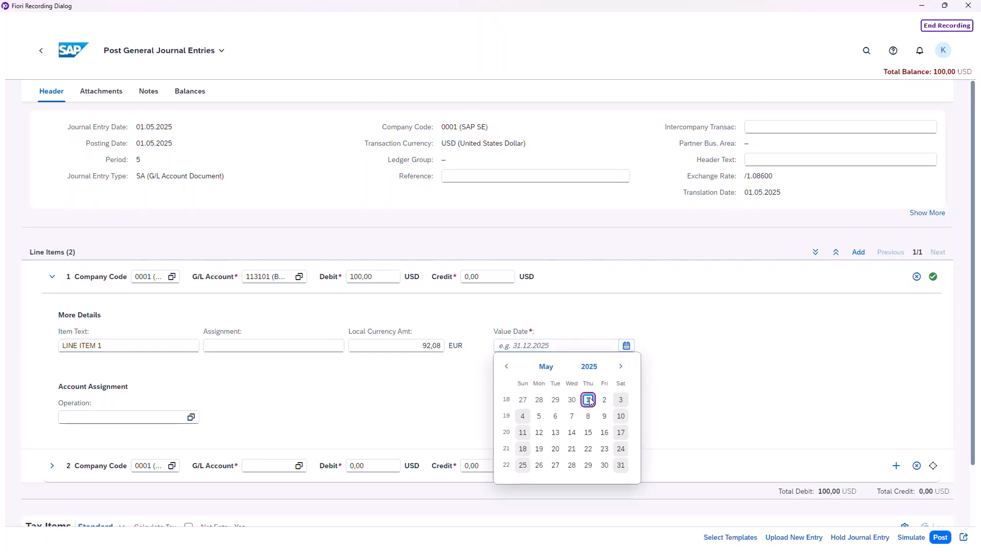
left_click(589, 398)
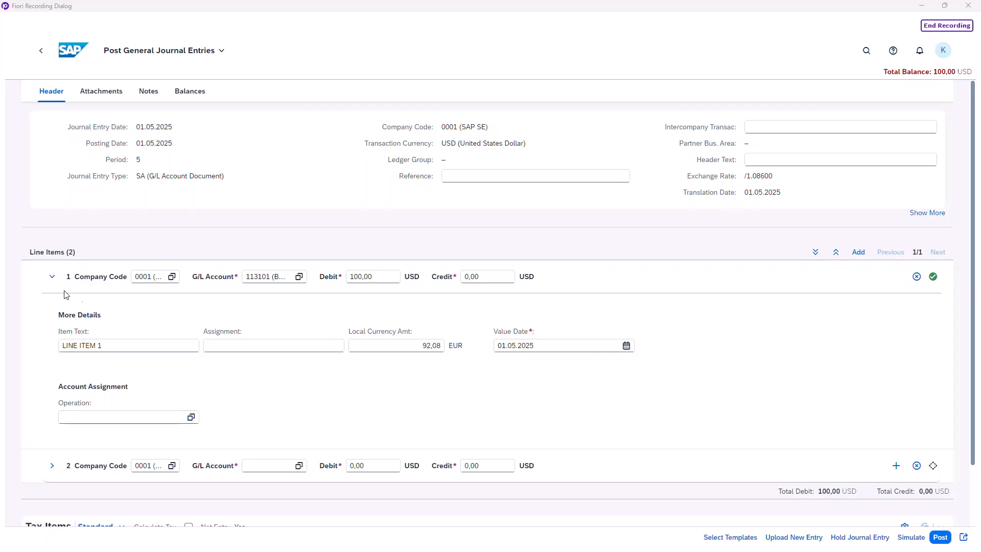
left_click(51, 276)
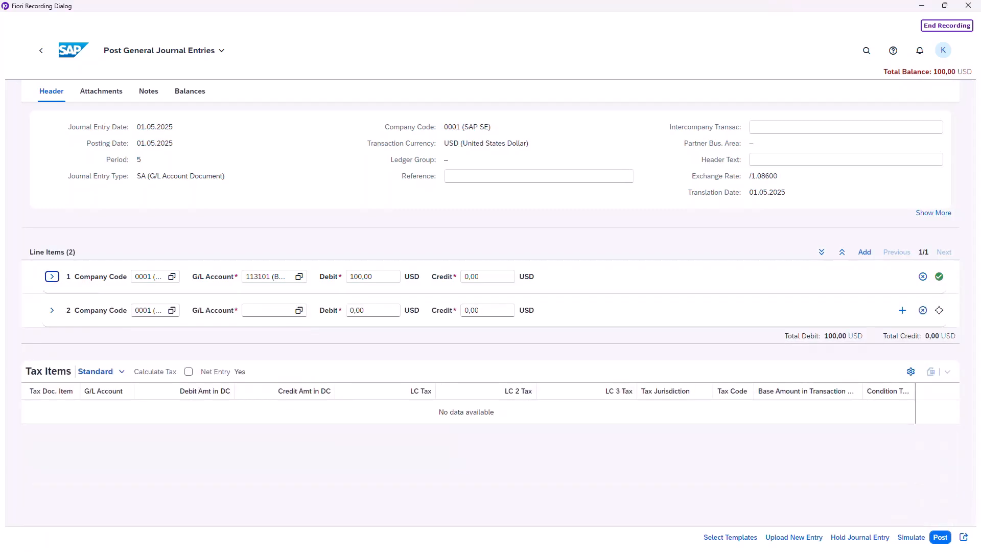
- Fill line item 2 with company code 0001, G/L account 113102 and a credit of 100
left_click(172, 310)
left_click(252, 247)
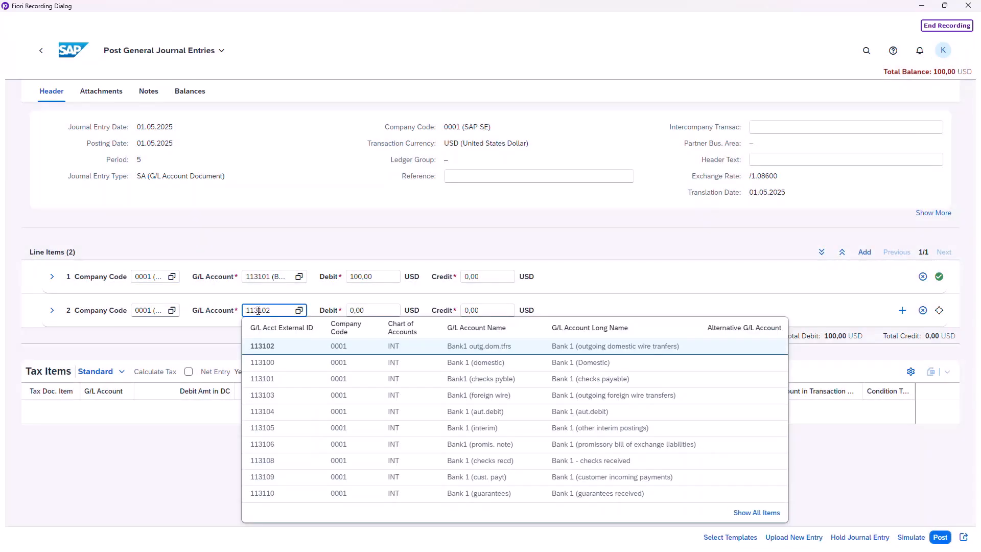
left_click(454, 309)
type("100")
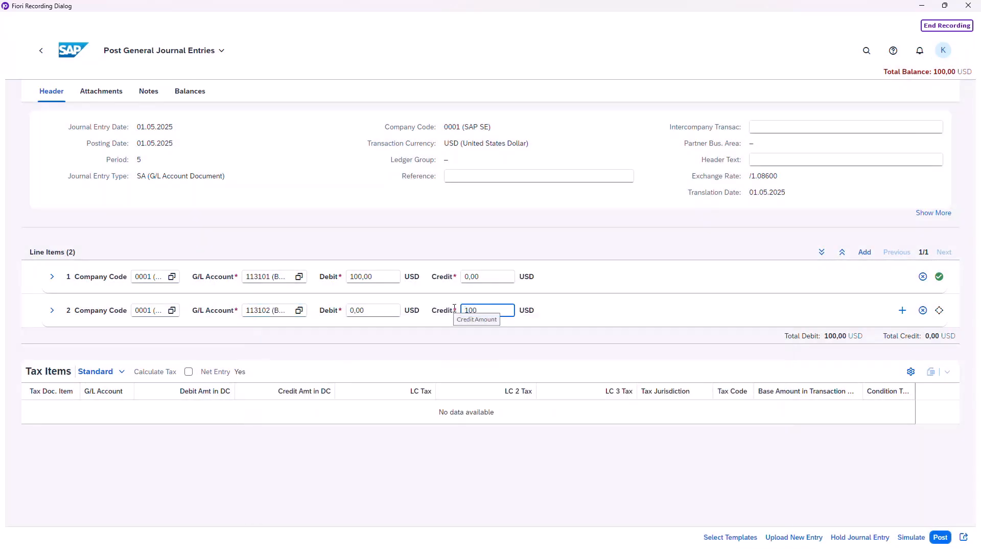
- In line item 2's details, set the value date to 01.05.2025, then collapse the line item
left_click(52, 310)
left_click(626, 380)
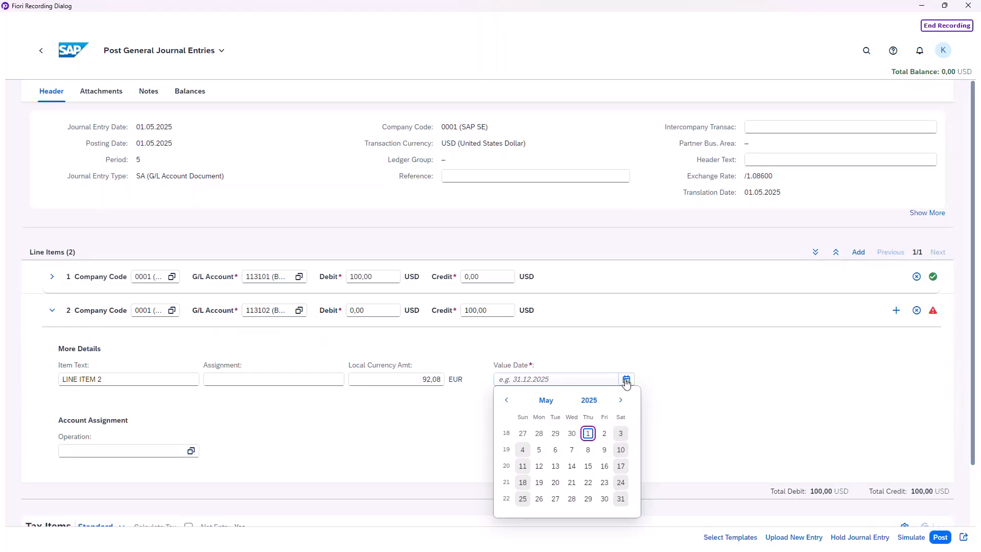
left_click(588, 433)
left_click(52, 310)
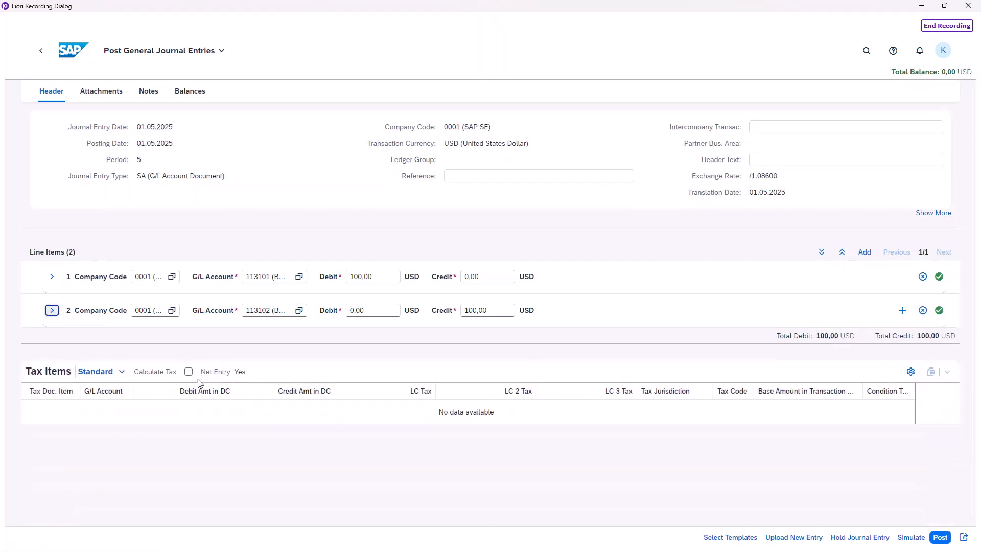
- Simulate the journal entry and post it from the simulation view
left_click(902, 312)
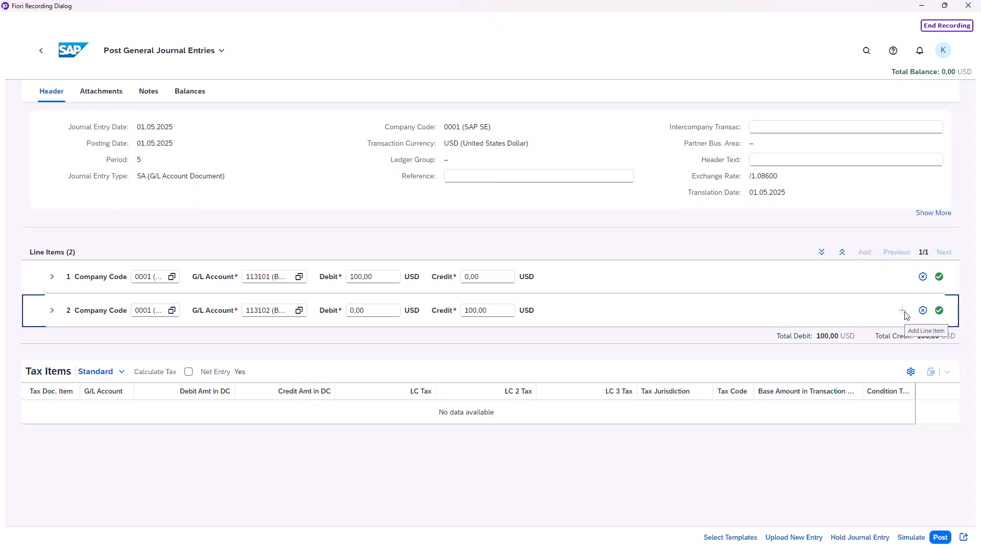
left_click(924, 347)
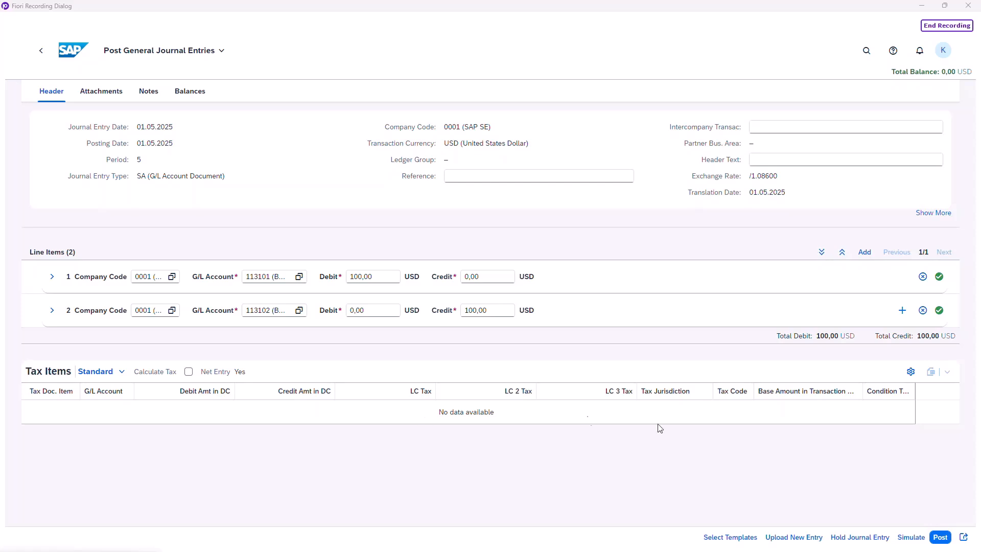
left_click(918, 540)
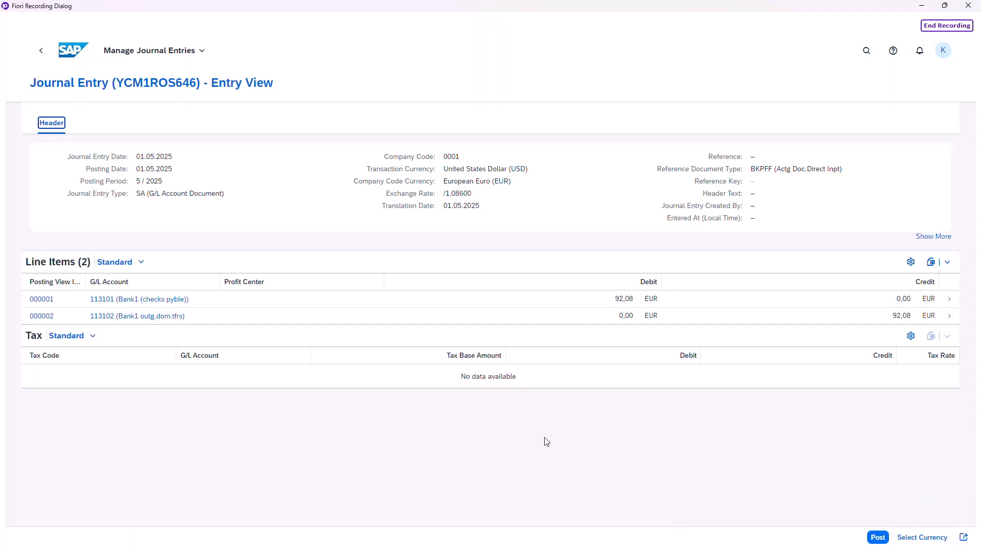
left_click(878, 537)
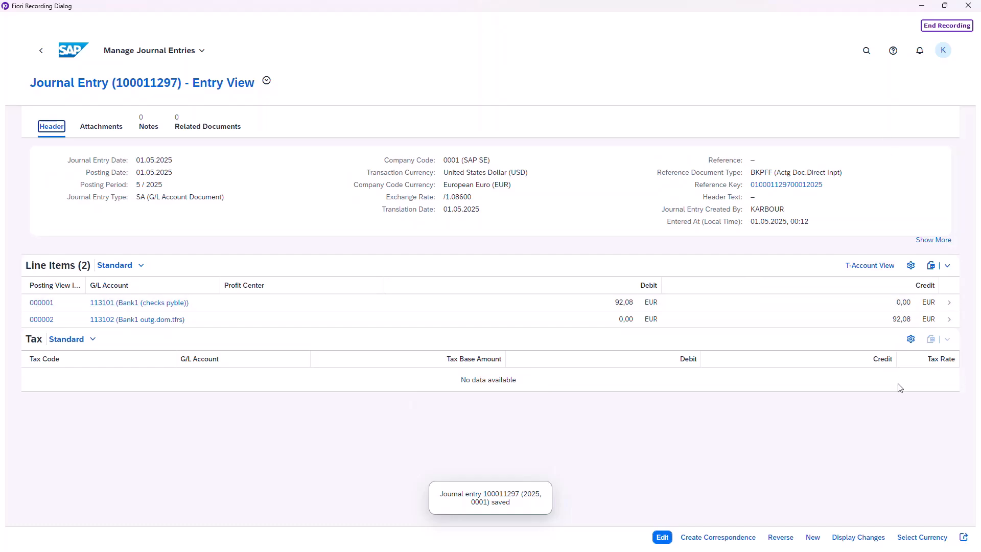
- End the Fiori recording and open the save options for the script and data files
left_click(944, 27)
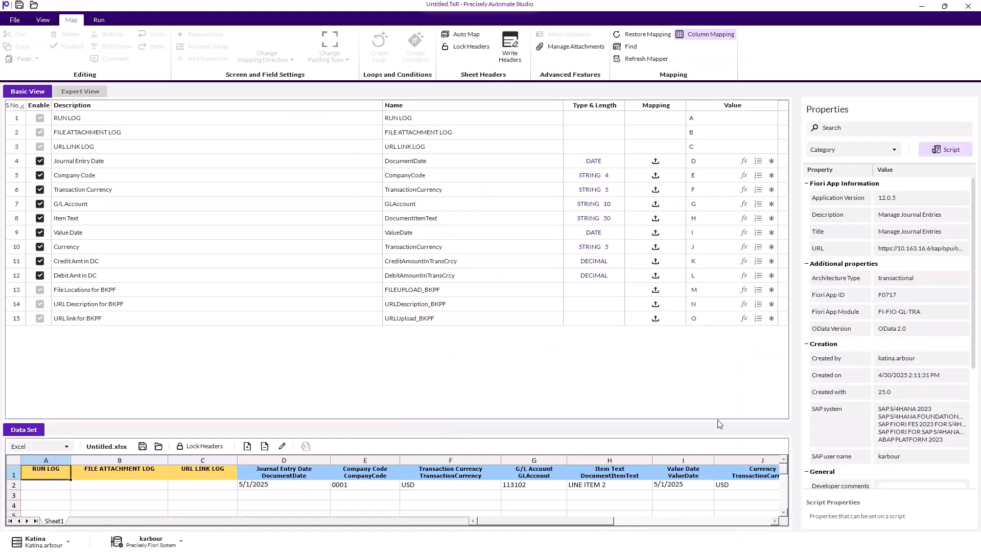
left_click_drag(593, 521, 549, 527)
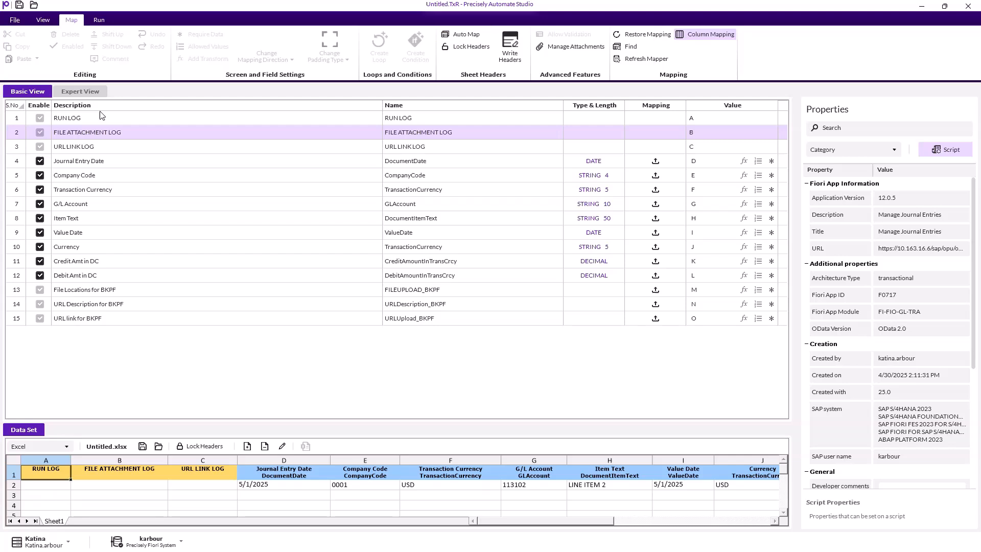
left_click(20, 6)
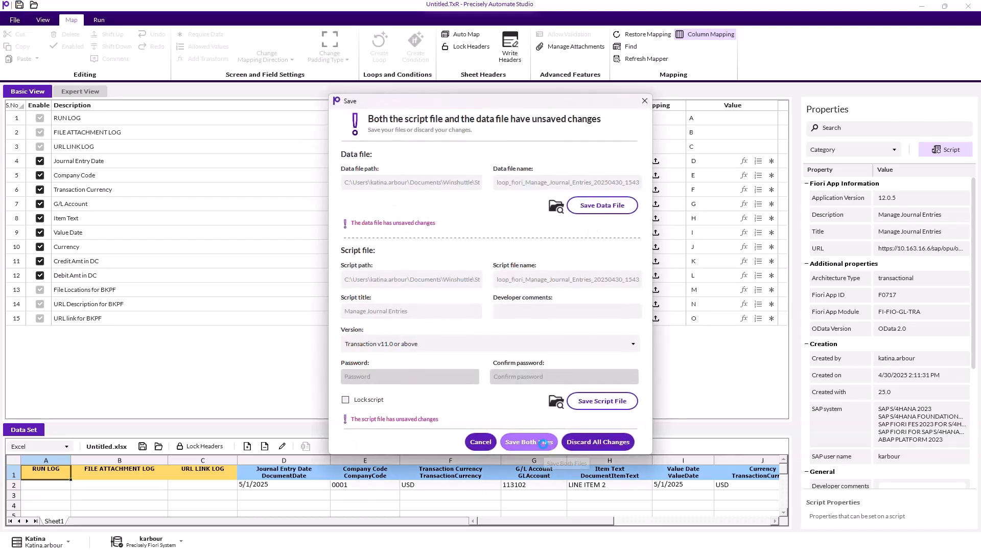